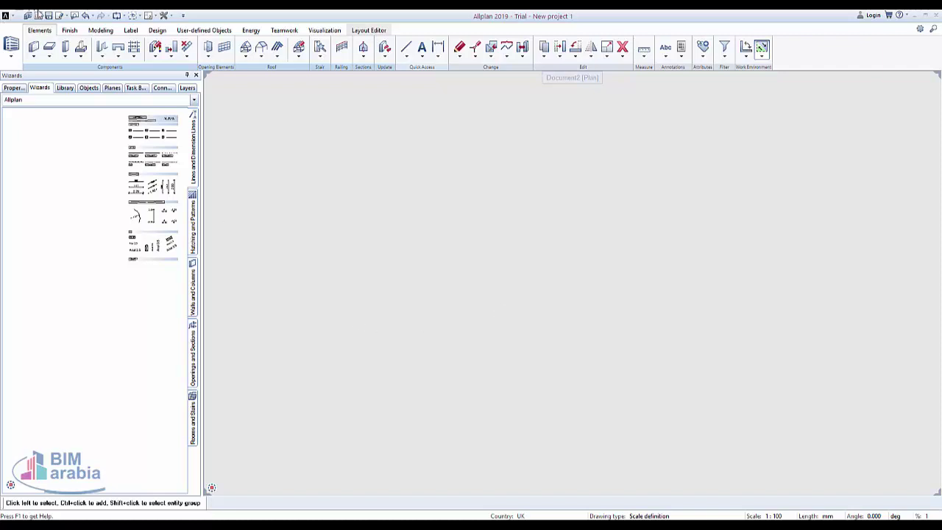
Draw one straight vertical wall in the empty plan and end wall input
click(34, 56)
click(44, 65)
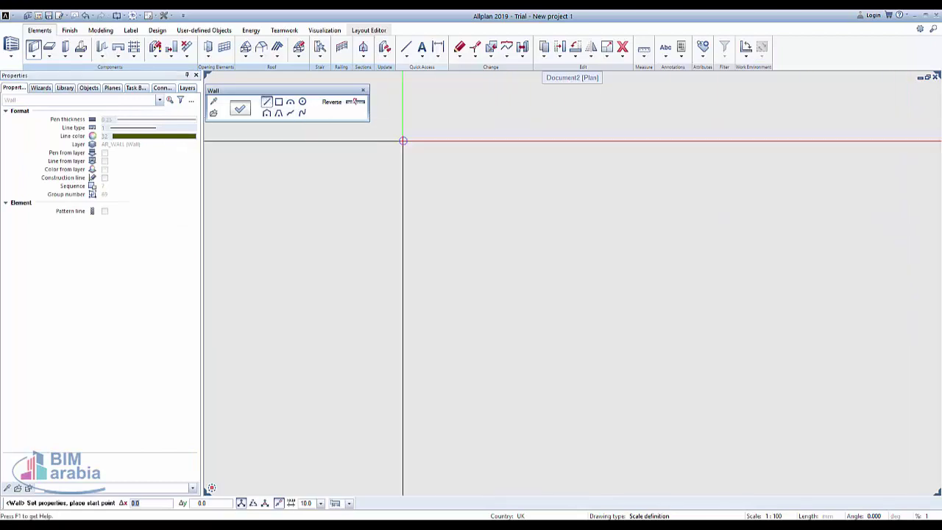
click(464, 156)
click(465, 349)
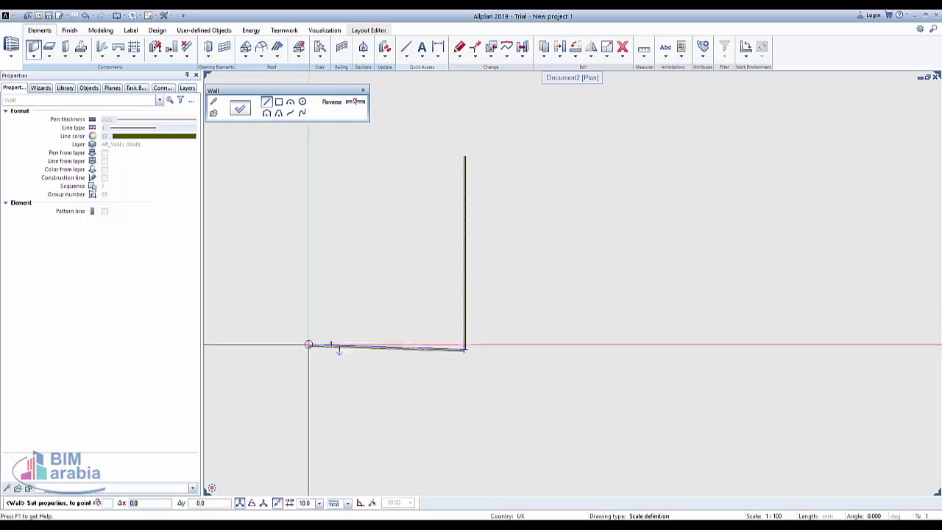
key(Escape)
key(Escape)
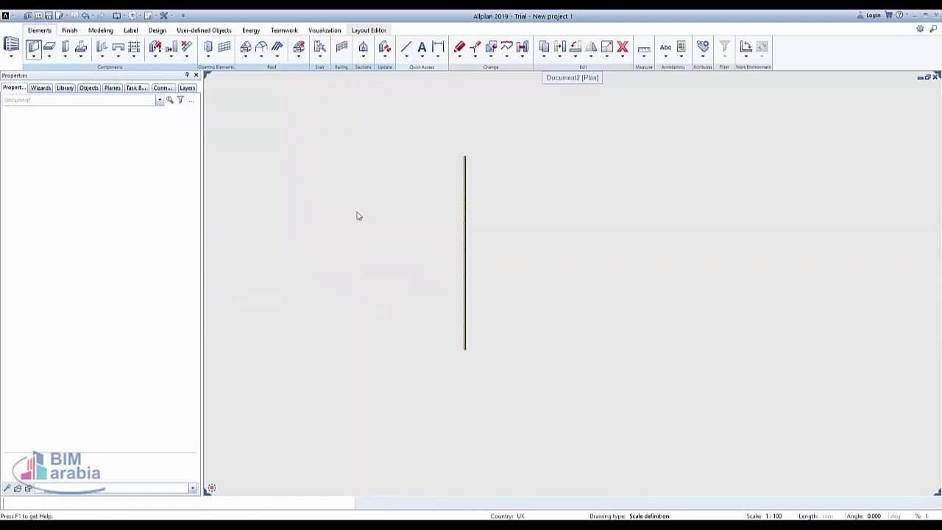
Change the vertical wall's length dimension to 15000 mm
click(463, 218)
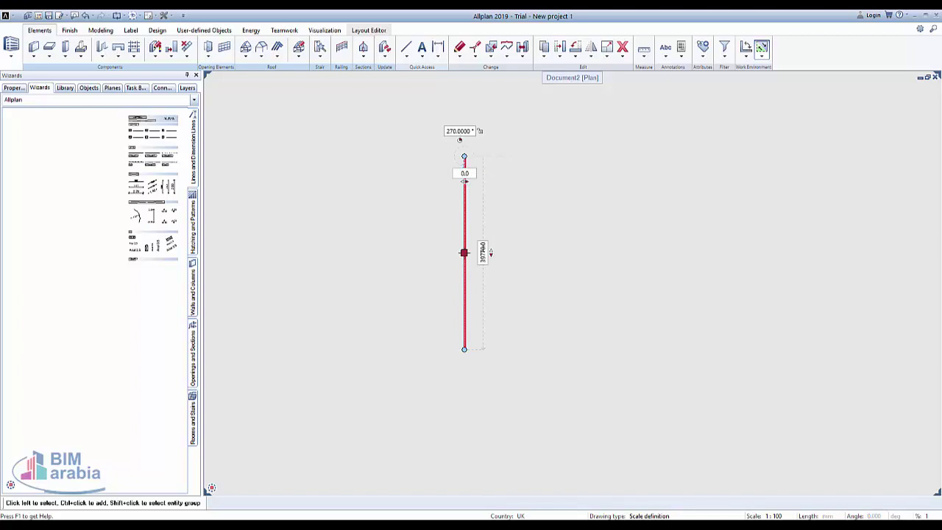
click(483, 252)
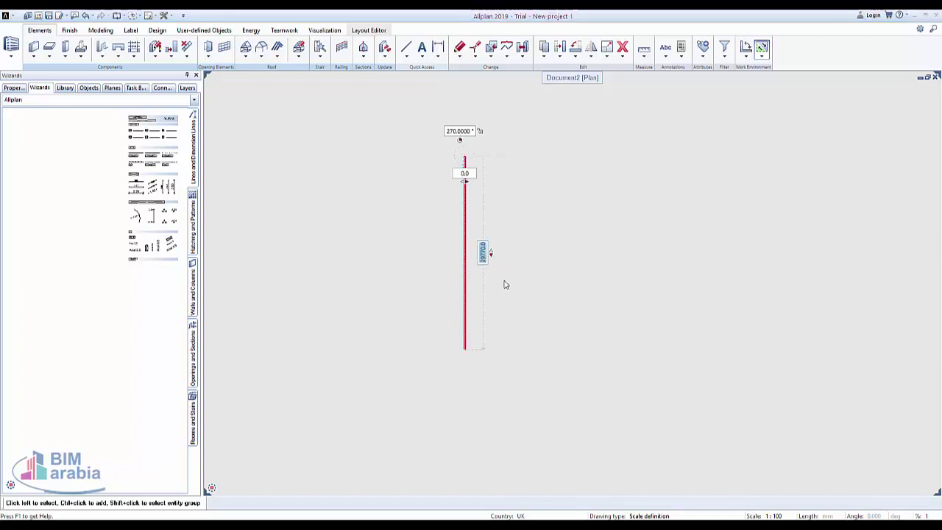
text(500)
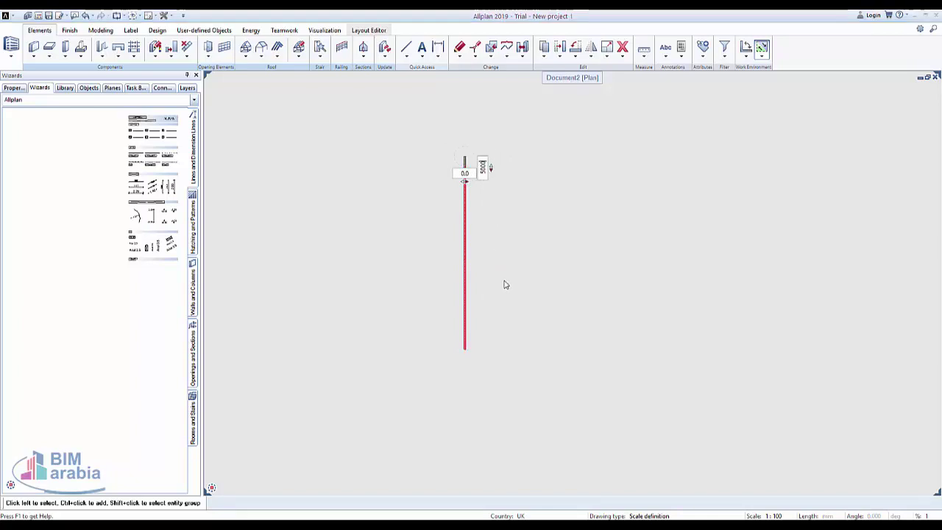
key(Return)
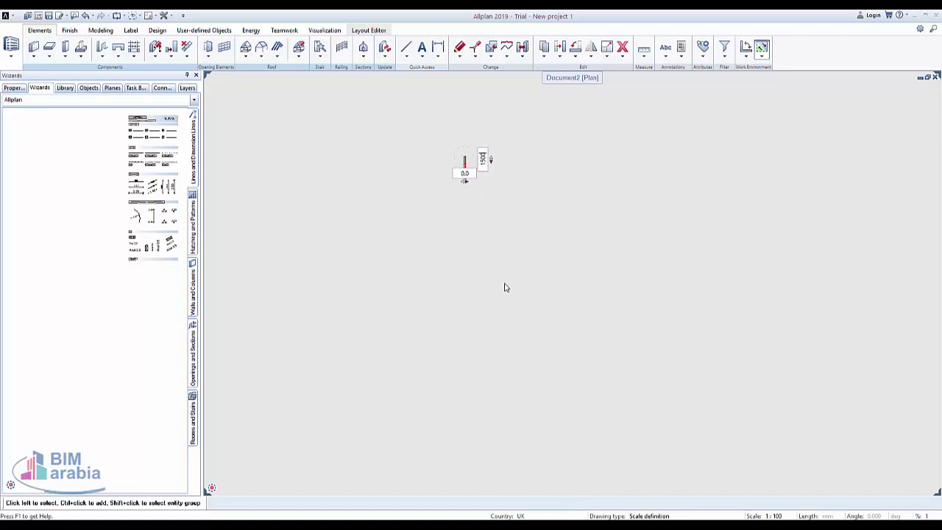
text(00)
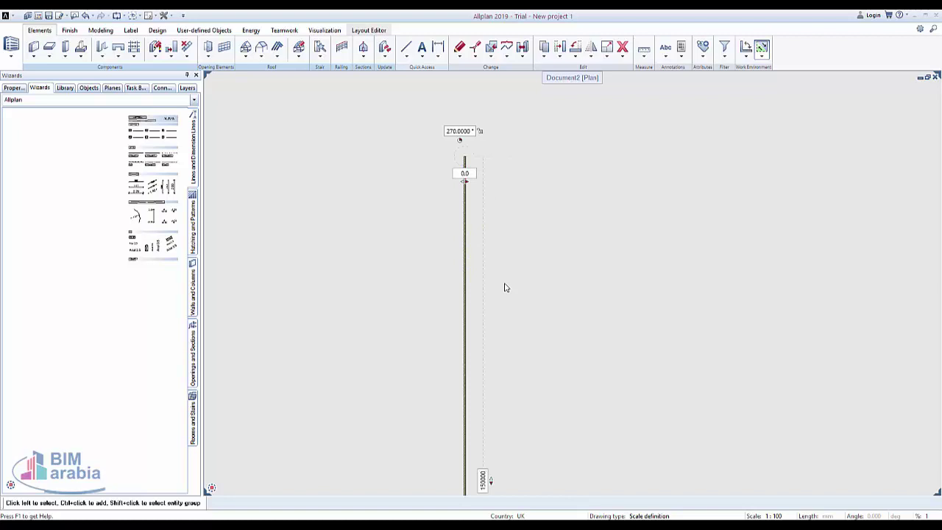
key(BackSpace)
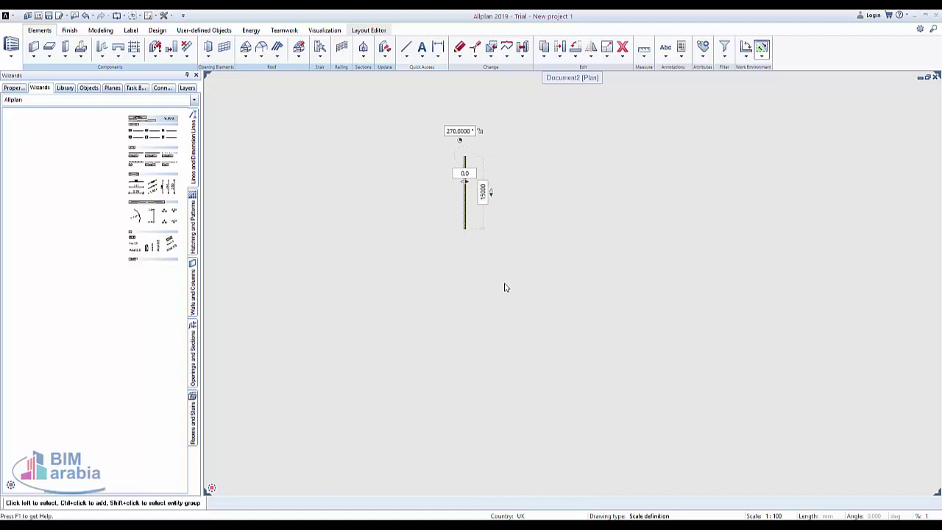
key(Return)
scroll(452, 168, up, 2)
scroll(471, 162, up, 2)
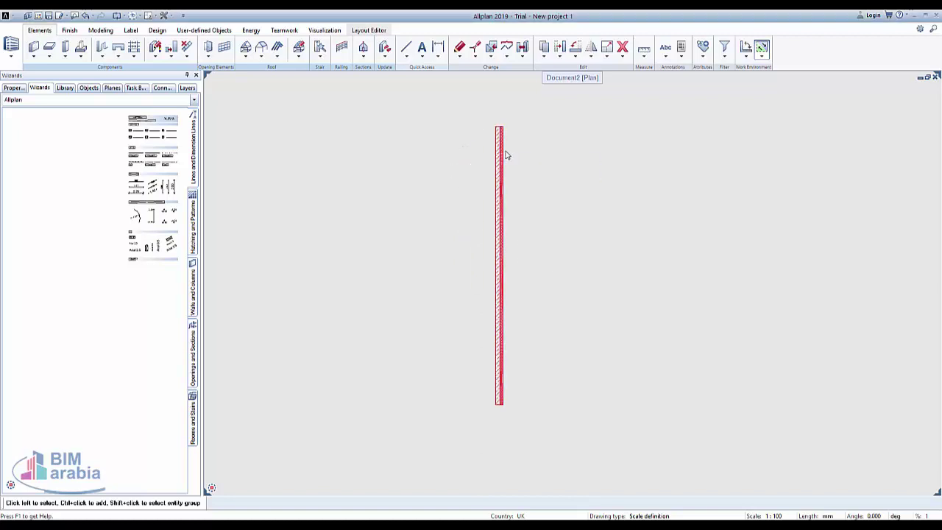
Rotate the 15000 wall to a 22° angle and recentre the view on it
double_click(496, 145)
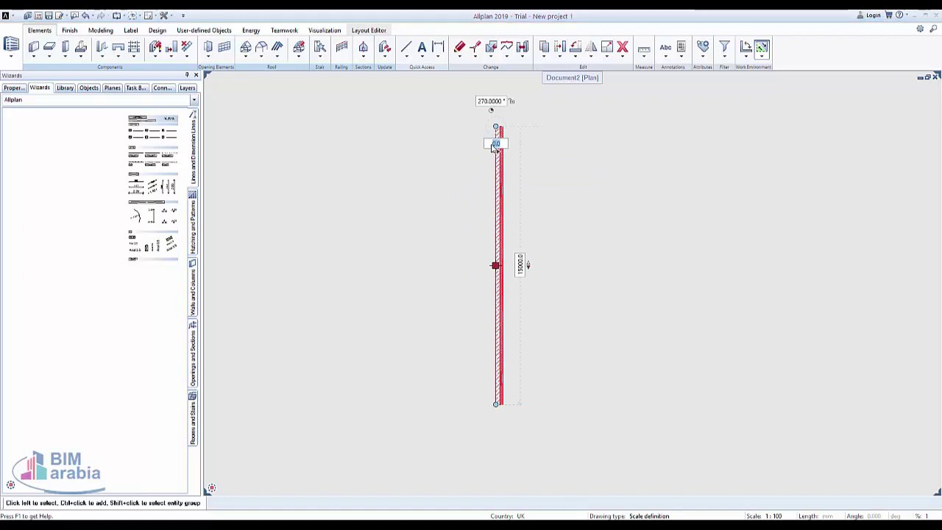
key(Return)
click(500, 146)
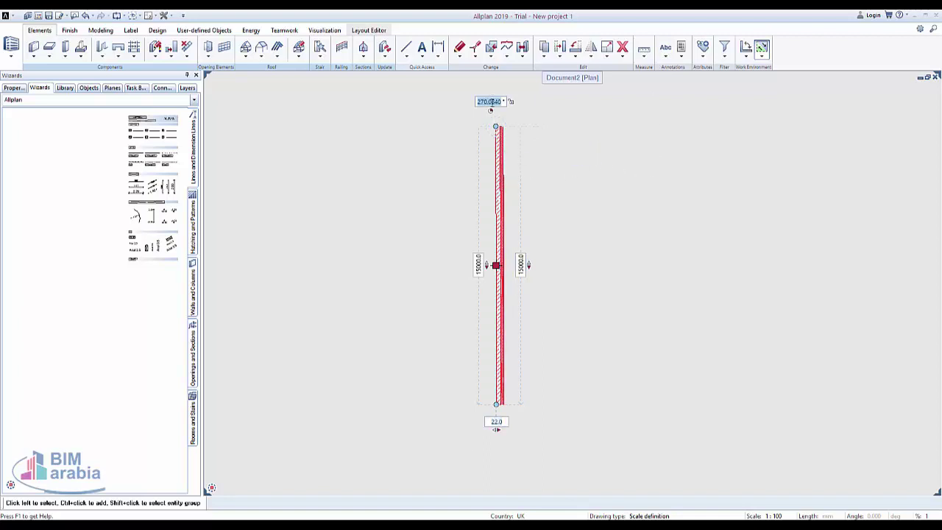
text(22)
key(Return)
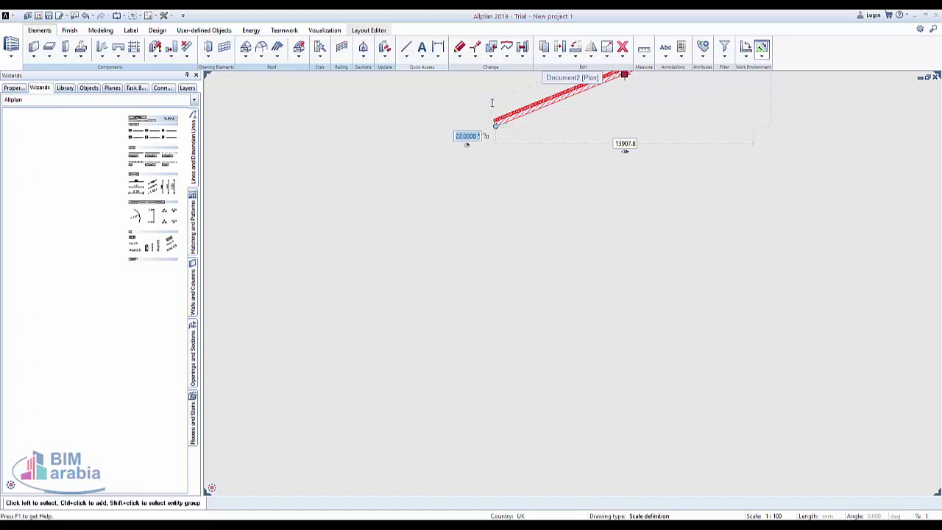
mouse_move(501, 99)
middle_down()
mouse_move(532, 301)
mouse_move(560, 317)
middle_up()
scroll(528, 263, up, 3)
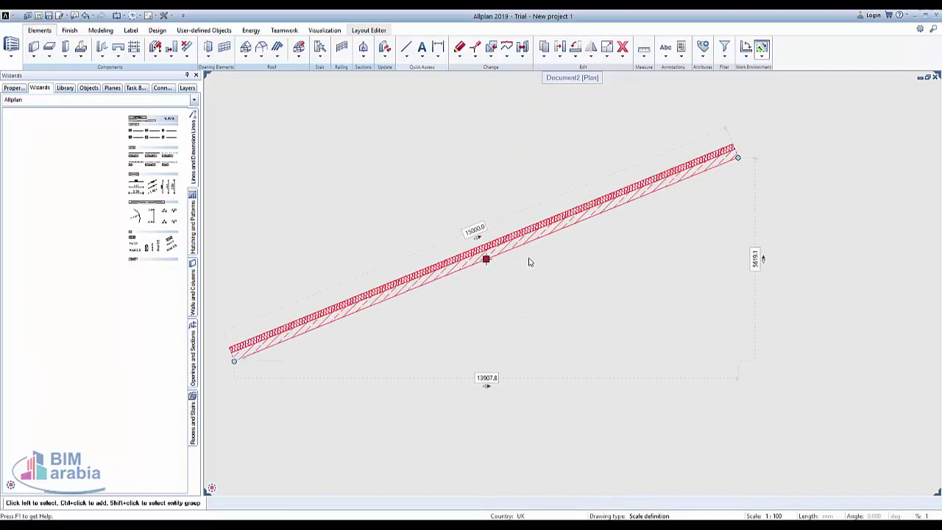
scroll(484, 259, down, 5)
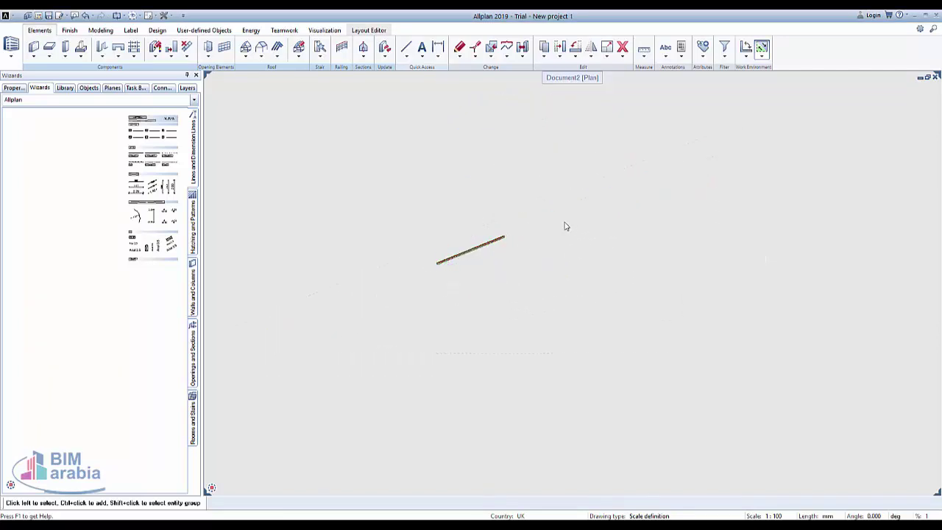
Draw walls from the inclined wall's end to close a four-sided outline
click(20, 48)
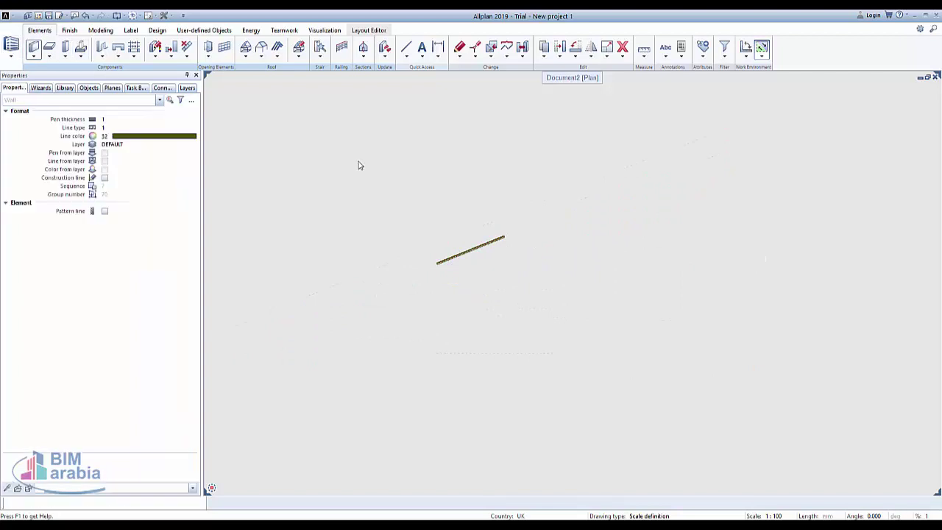
scroll(505, 241, up, 3)
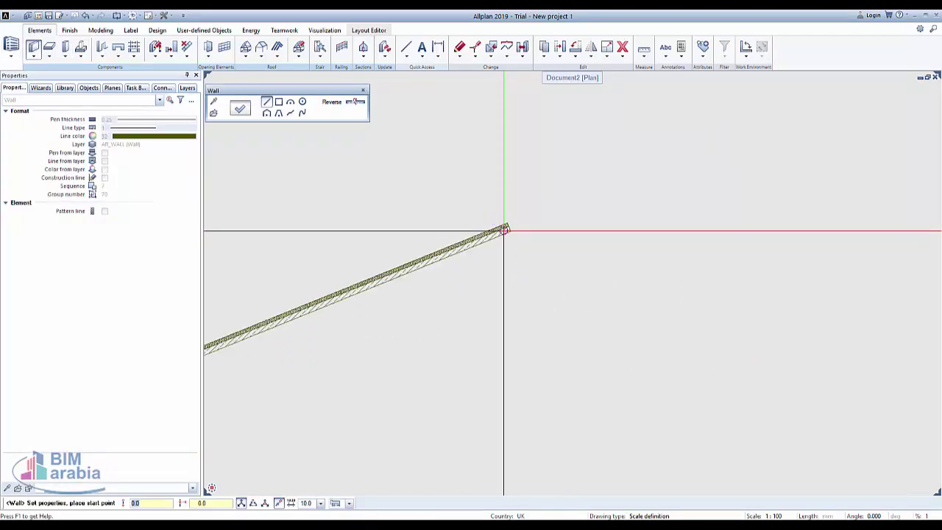
click(505, 226)
scroll(467, 124, down, 3)
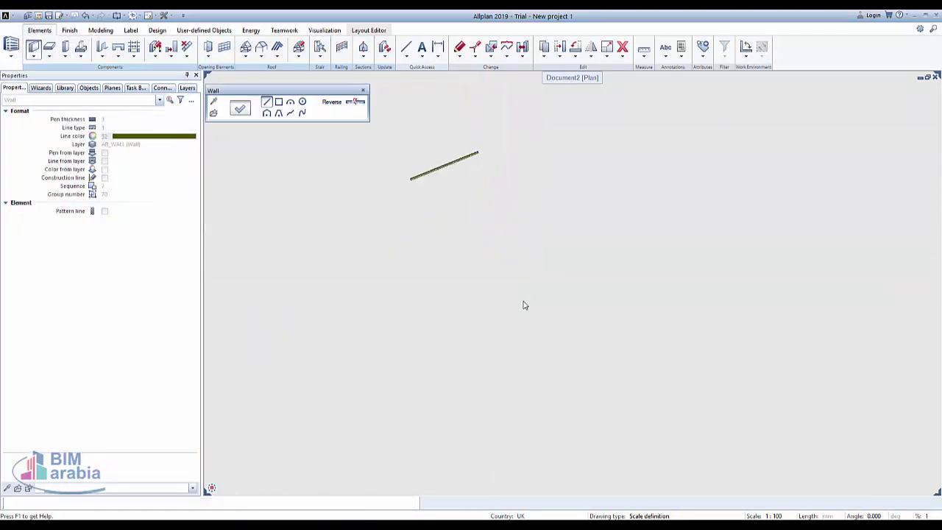
click(542, 286)
click(433, 335)
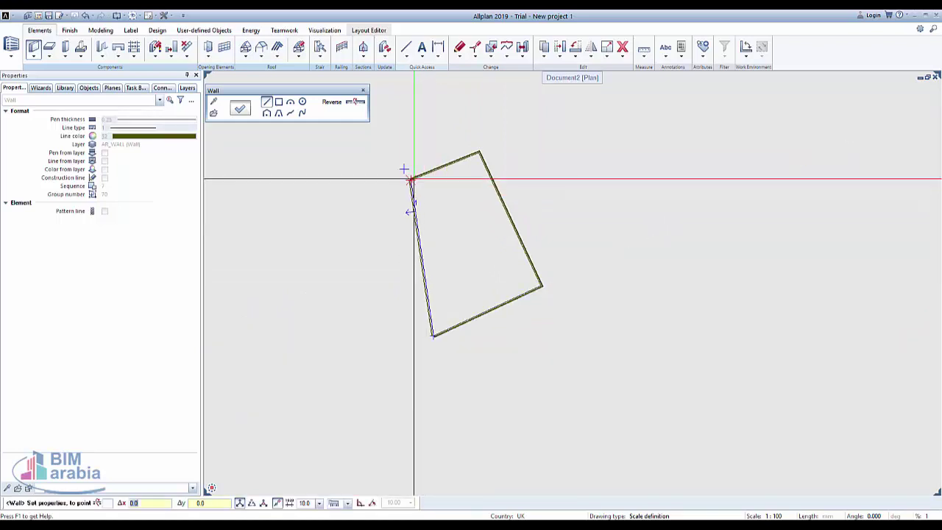
click(410, 179)
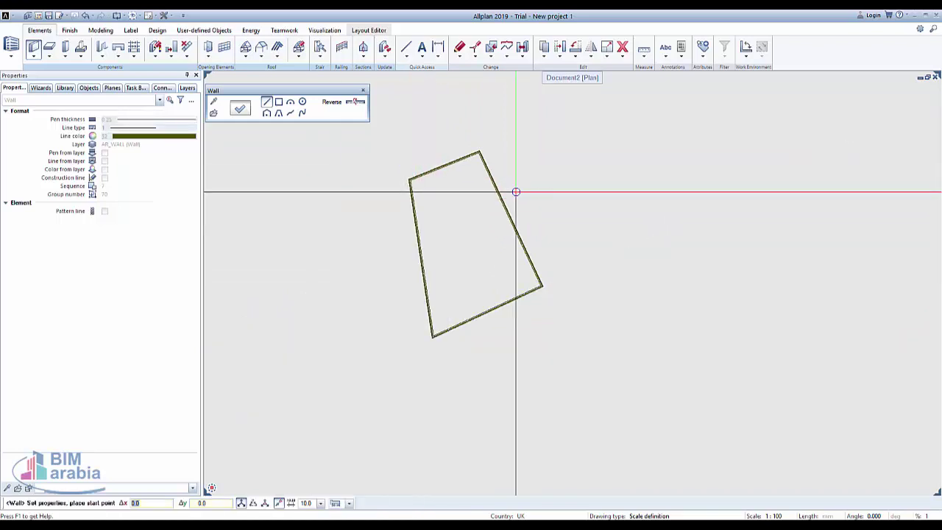
Add a rectangular wall enclosure to the right of the outline
click(278, 102)
click(596, 164)
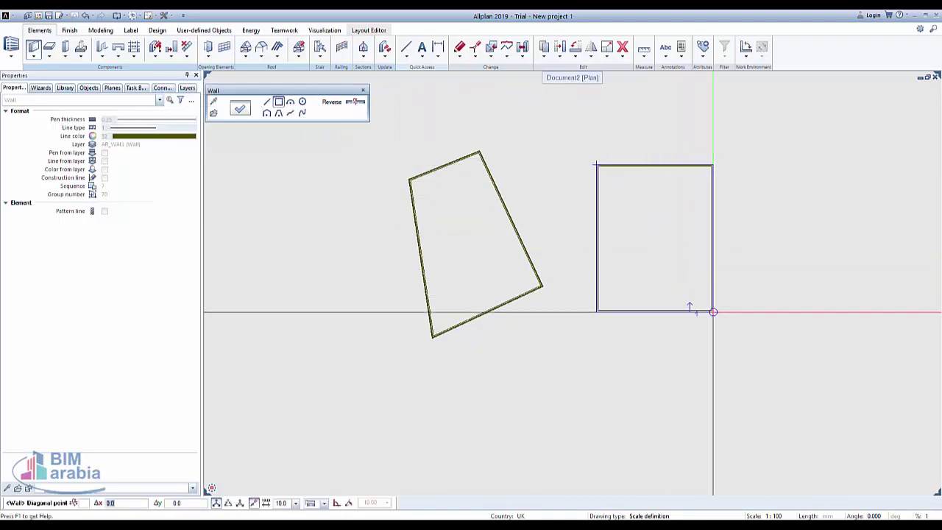
click(713, 313)
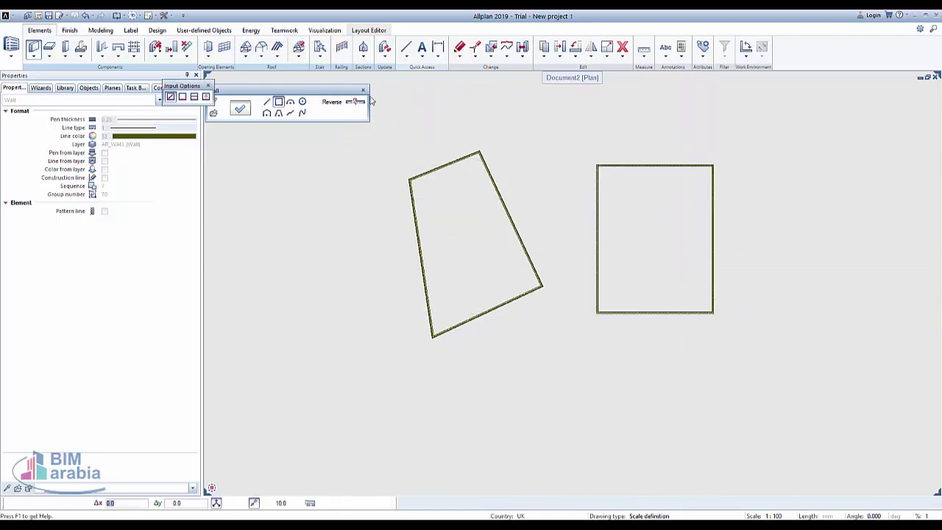
Draw a curved arc wall left of the four-sided outline, then end wall input
click(291, 103)
click(299, 201)
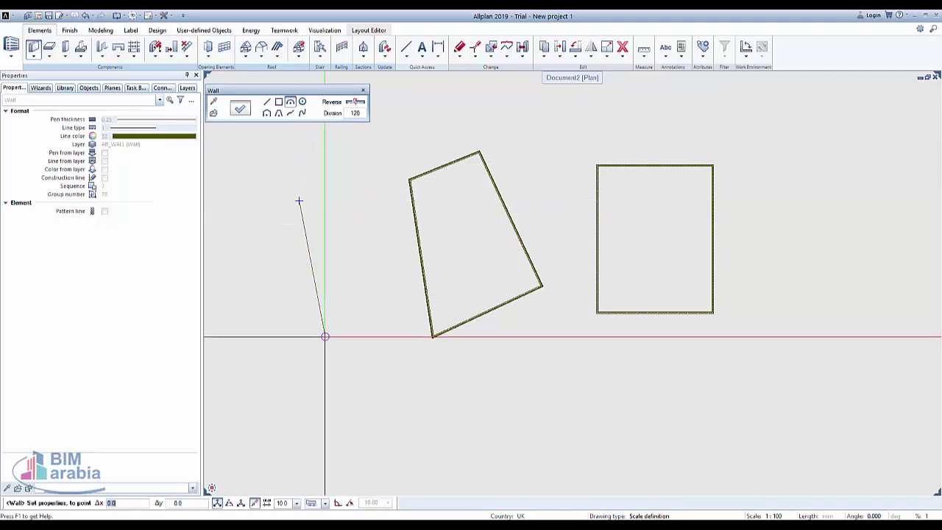
click(335, 392)
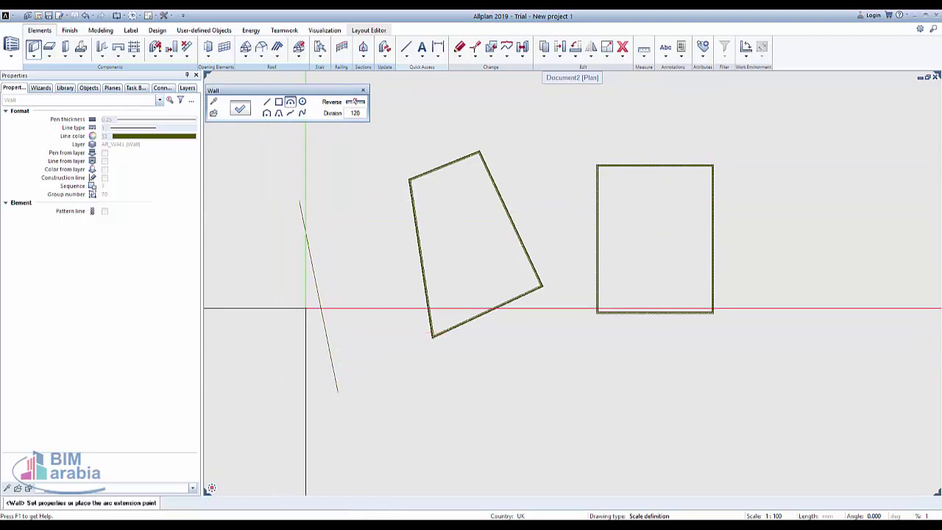
click(229, 326)
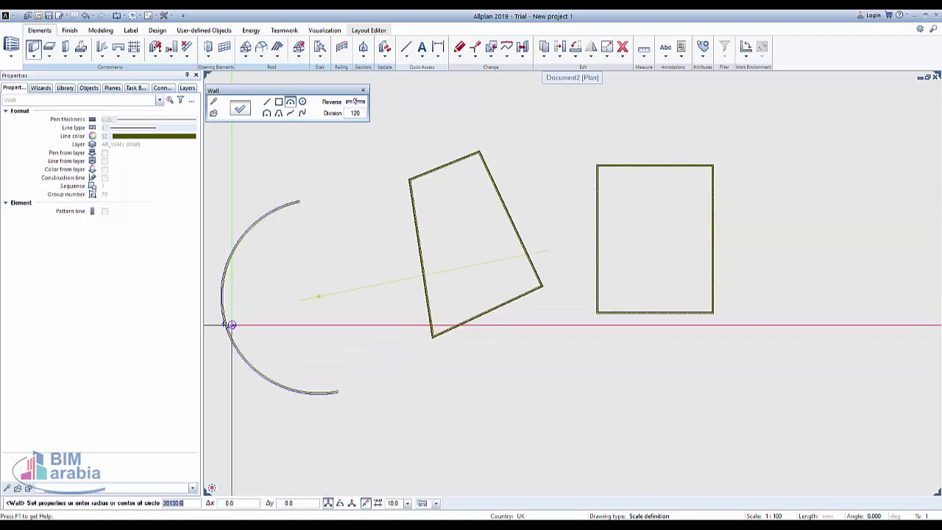
click(230, 324)
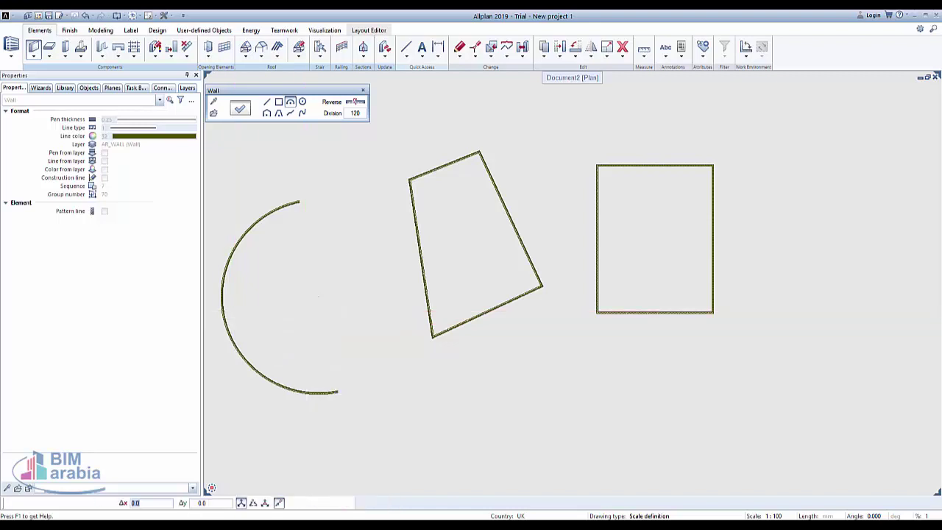
key(Escape)
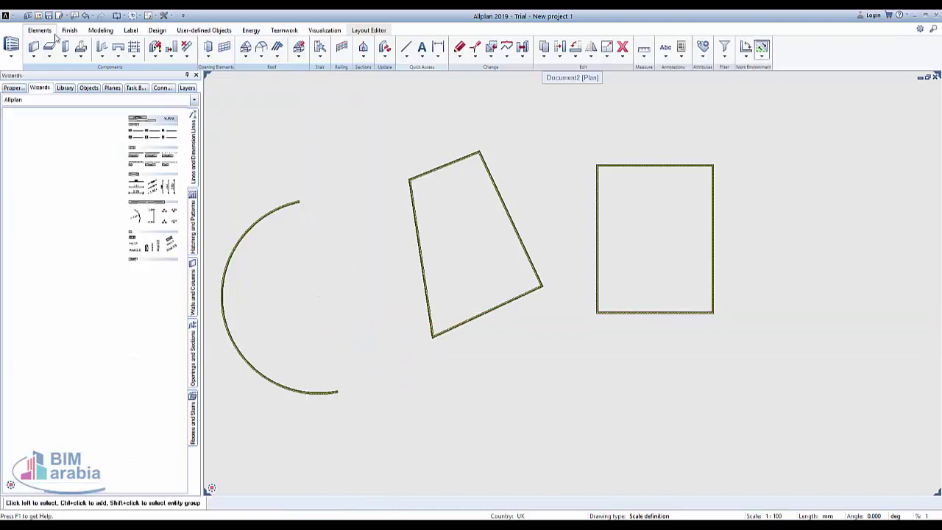
Draw an open circular wall right of the rectangle by setting centre, radius and arc ends
click(55, 50)
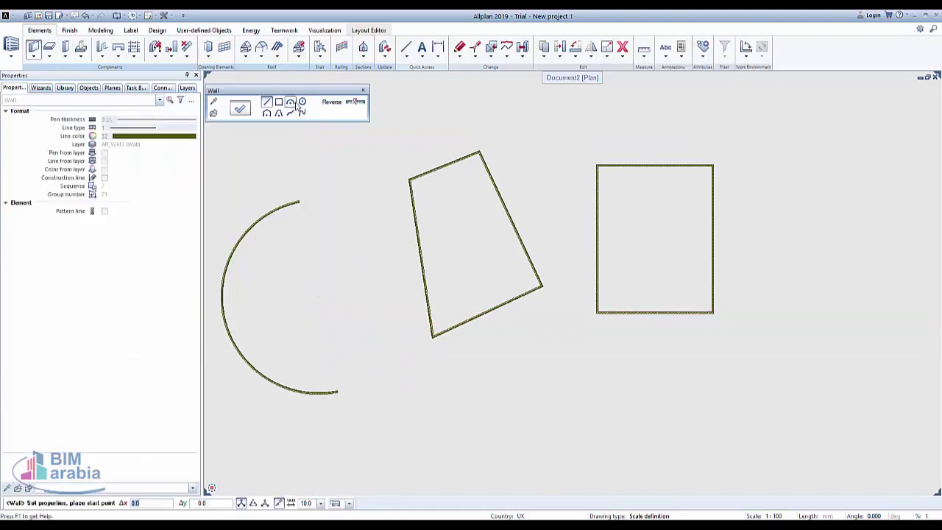
click(302, 102)
click(868, 305)
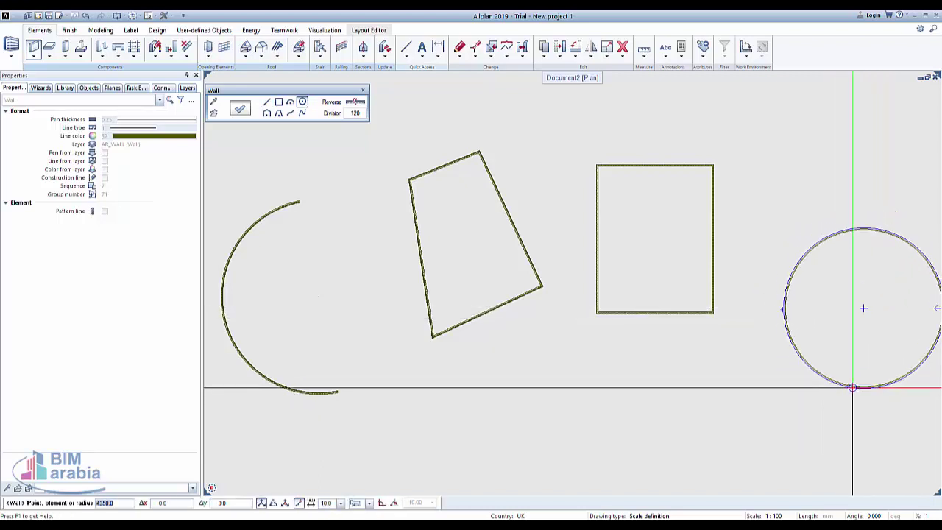
click(920, 259)
click(812, 253)
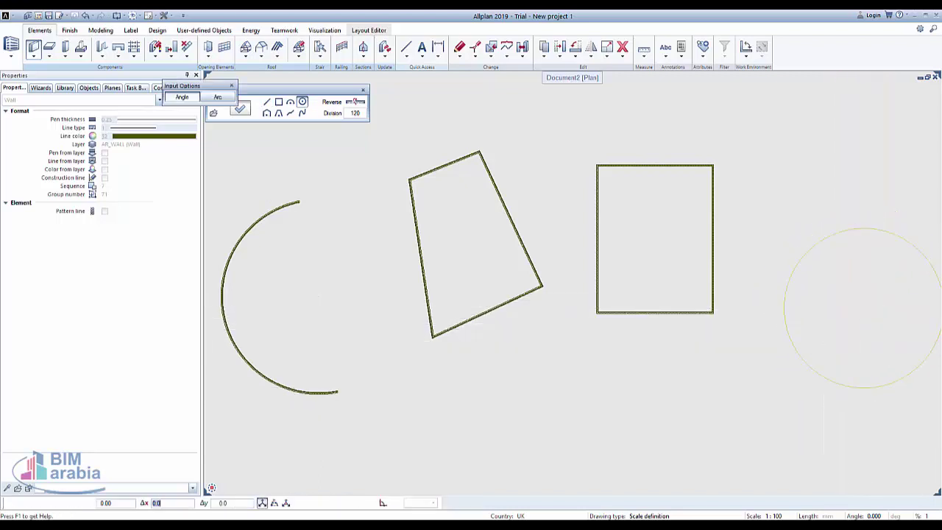
click(758, 302)
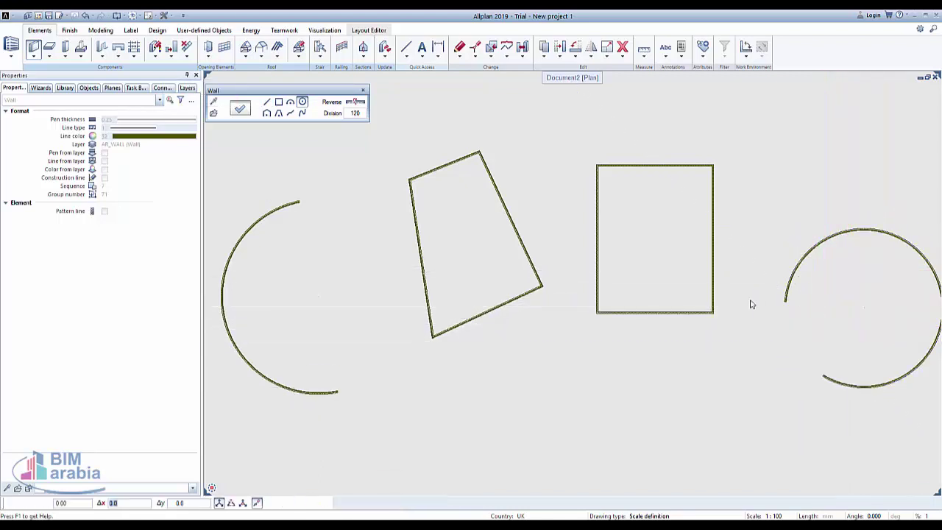
click(821, 372)
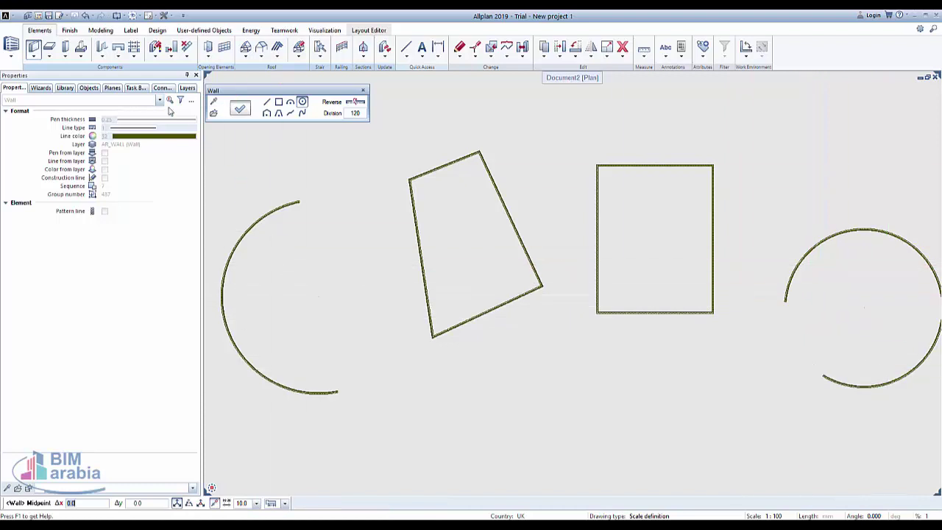
Start a wall in Polygonal Component (Inscribed) mode and place a half-arc preview below the shapes
click(33, 57)
click(37, 64)
click(267, 114)
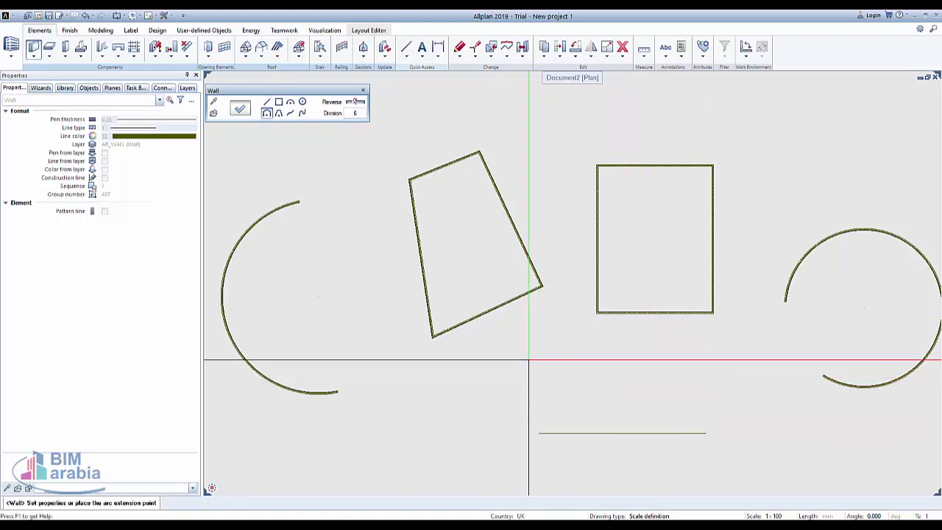
click(647, 354)
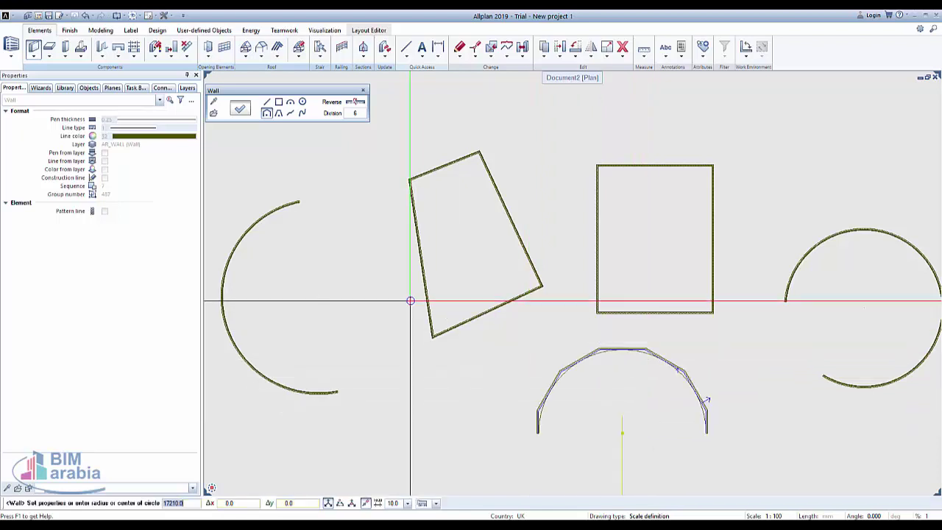
scroll(685, 394, up, 3)
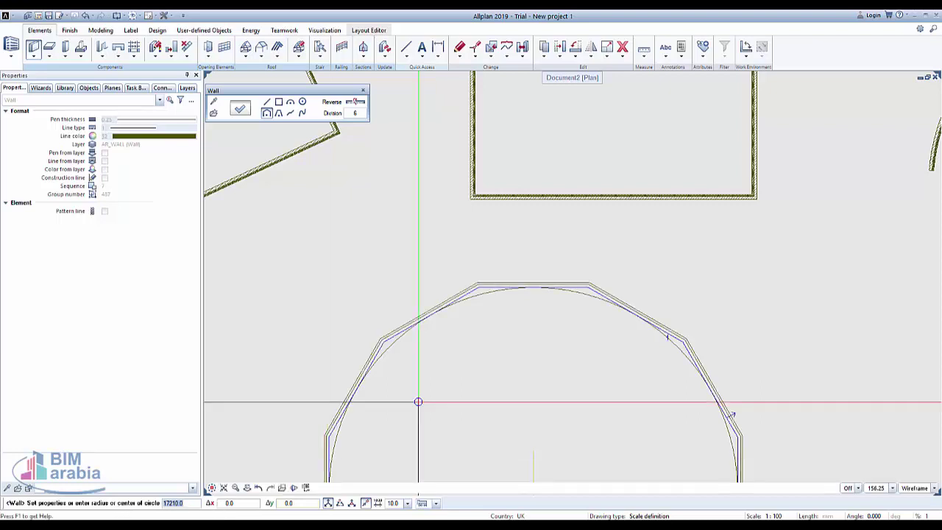
scroll(383, 280, down, 3)
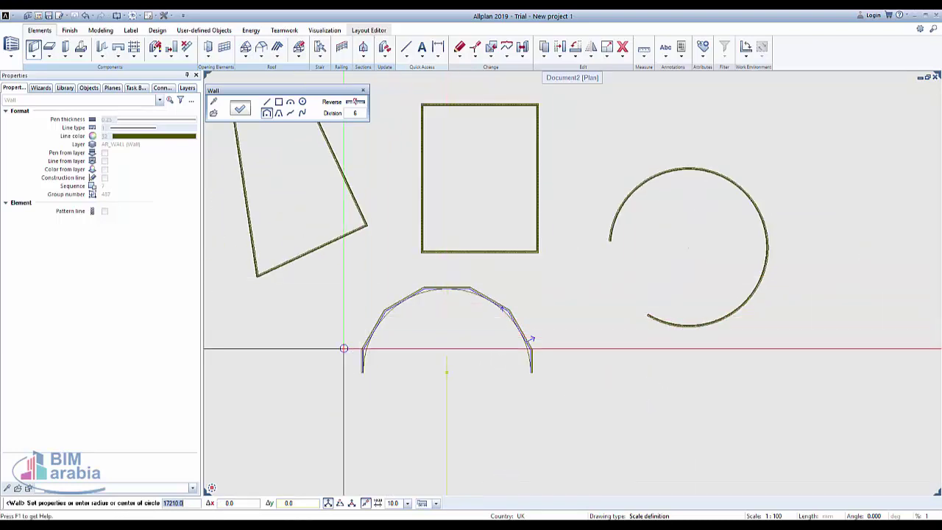
Keep the grid step at 10.0, then try changing wall parameters, triggering the warning
click(404, 507)
click(402, 474)
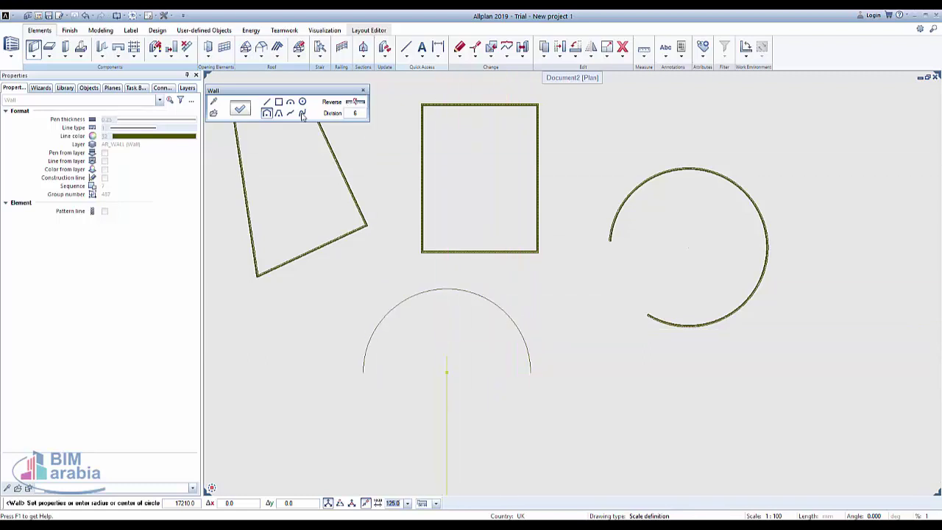
click(269, 115)
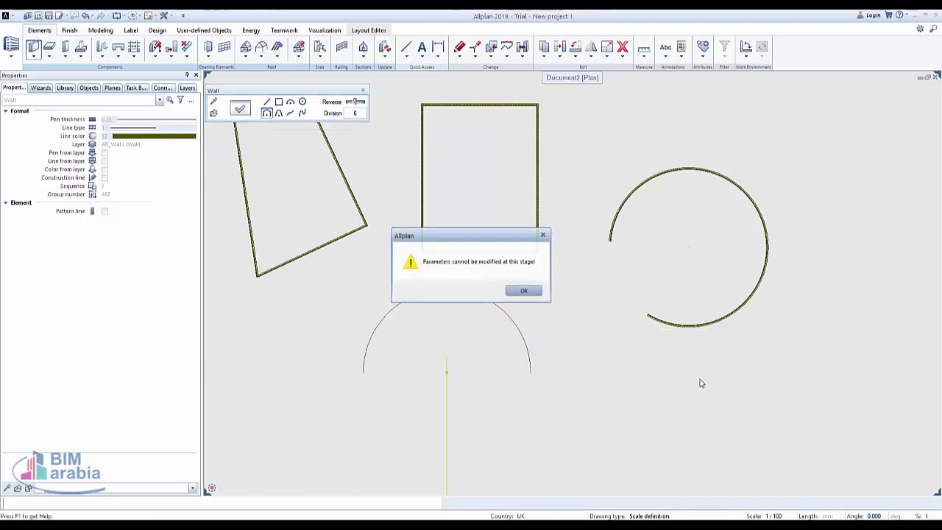
Dismiss the warning, discard the preview, and set the polygon division to 6
click(524, 289)
click(268, 114)
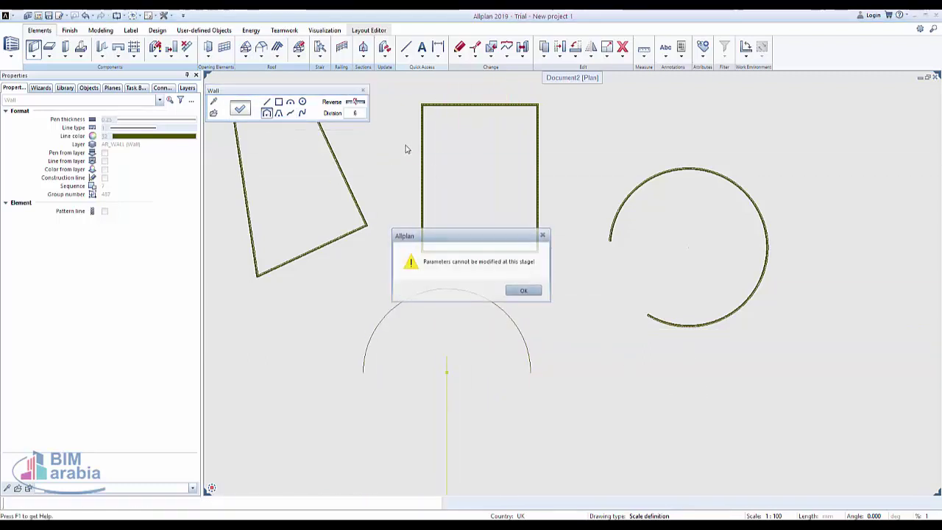
key(Return)
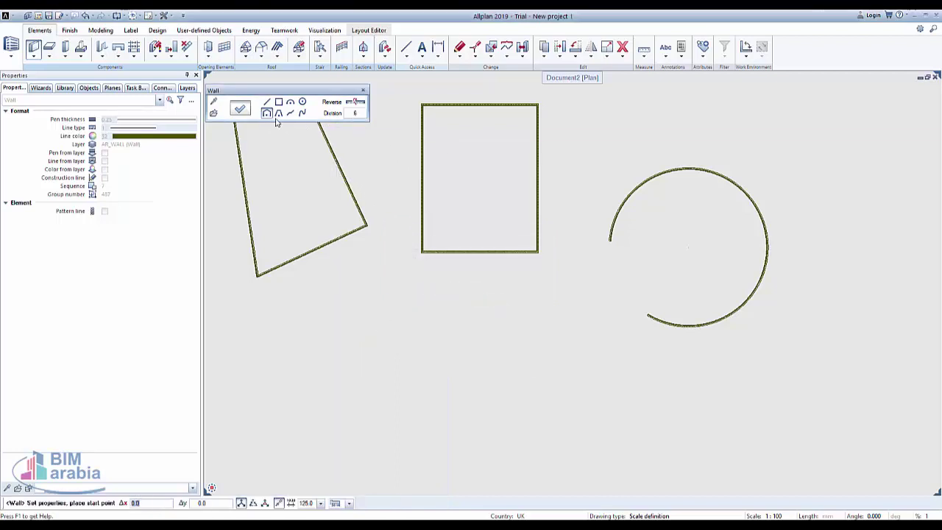
click(353, 113)
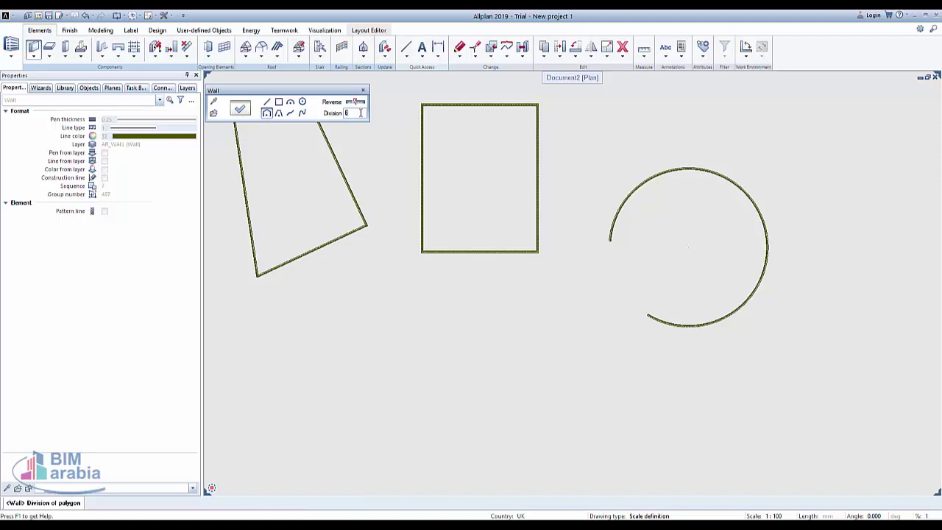
text(8)
key(Return)
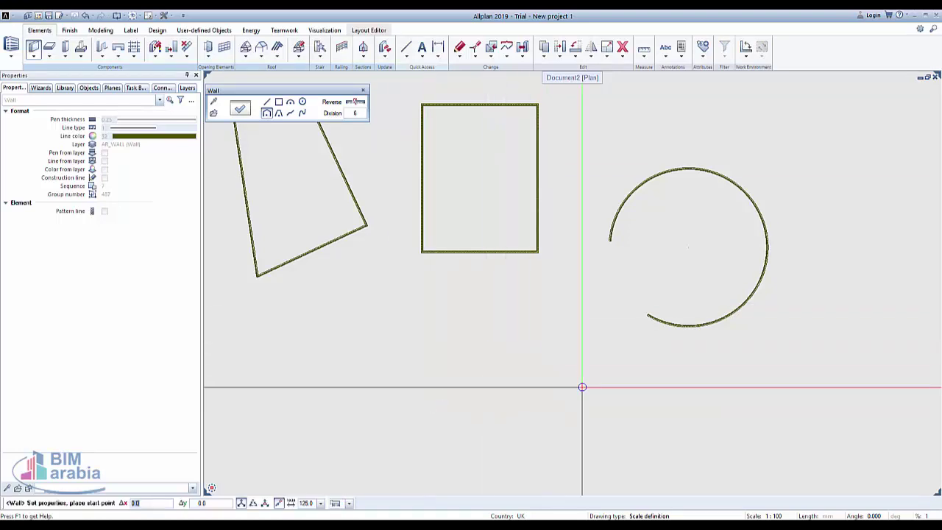
Draw the six-segment polygonal arc wall across the rectangle and circular wall, then end the tool
click(720, 431)
click(289, 410)
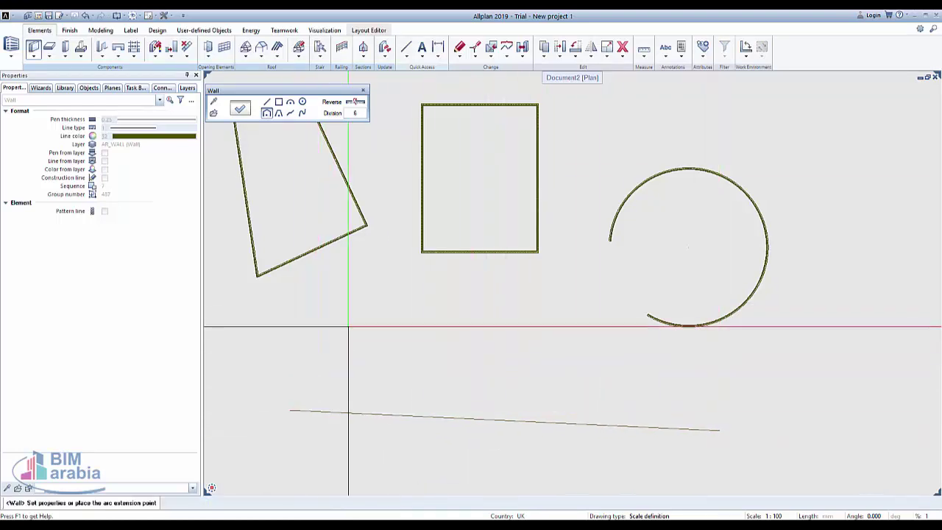
click(508, 271)
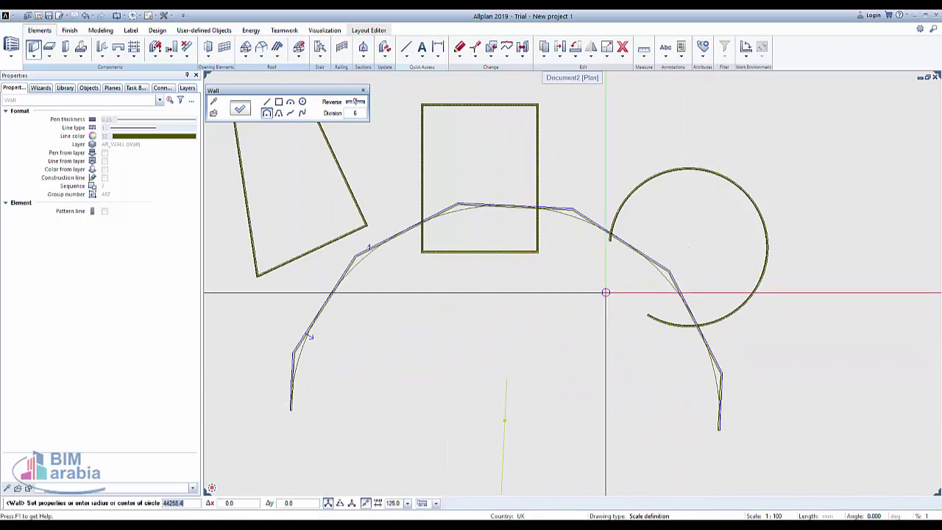
key(Return)
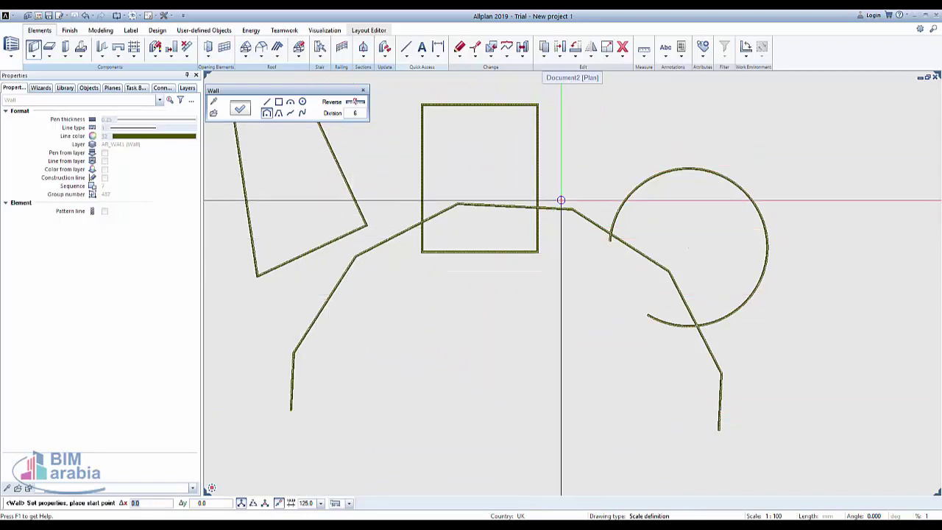
scroll(561, 201, up, 5)
scroll(500, 330, up, 1)
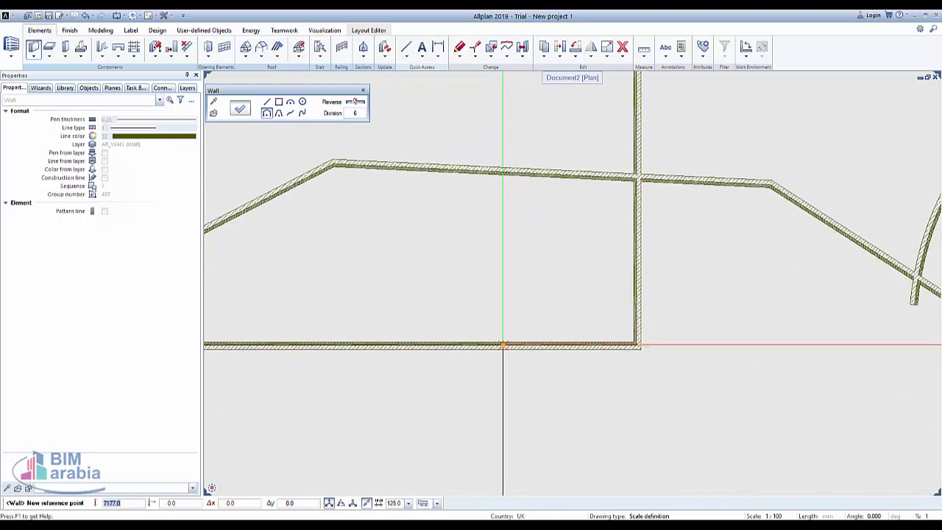
key(Escape)
key(Escape)
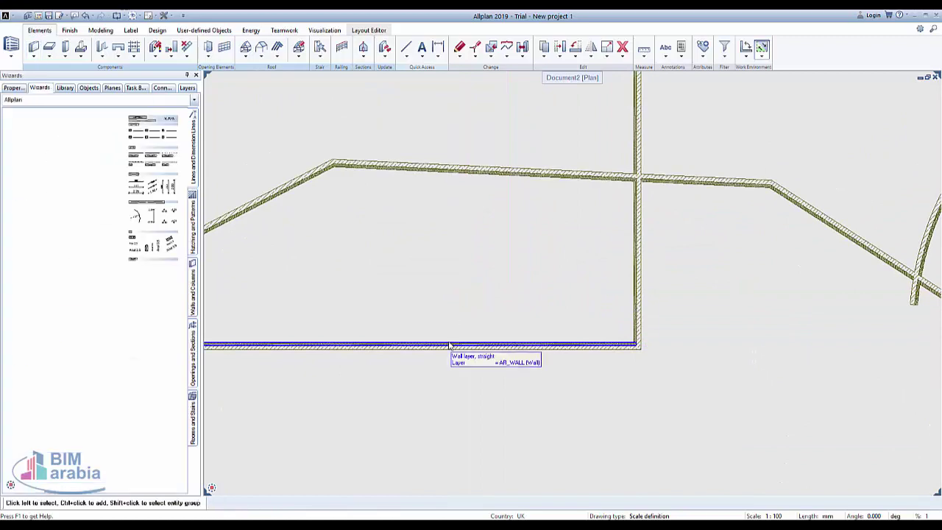
Open the bottom wall's properties, check its height, and increase it to three layers (240, 160, 160)
click(450, 344)
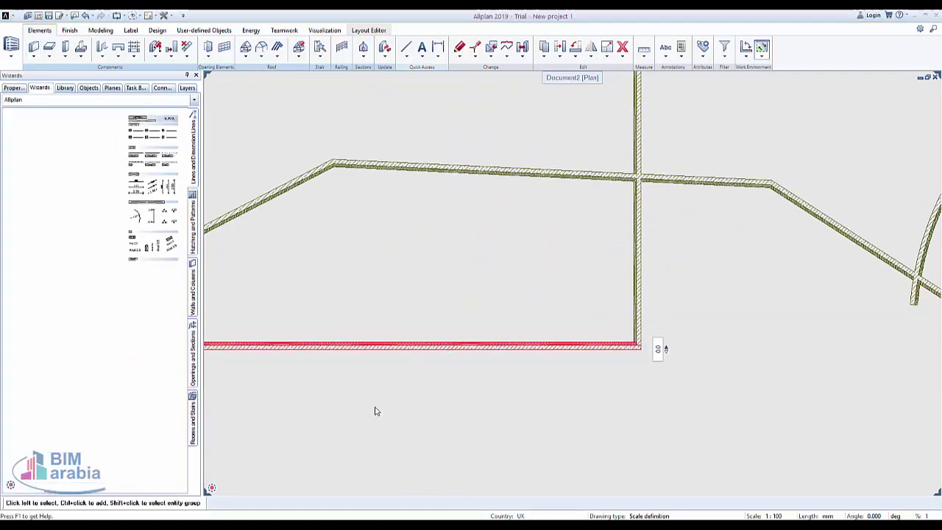
double_click(412, 345)
click(366, 341)
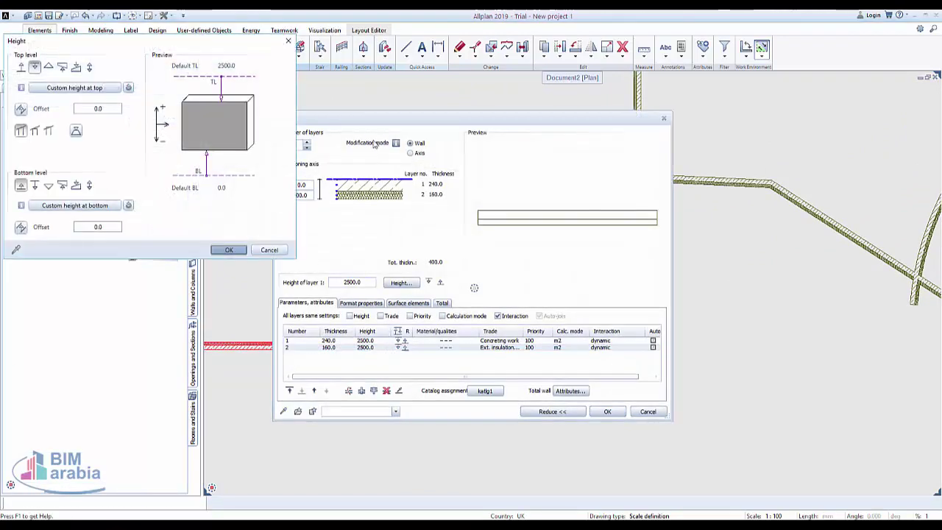
click(269, 249)
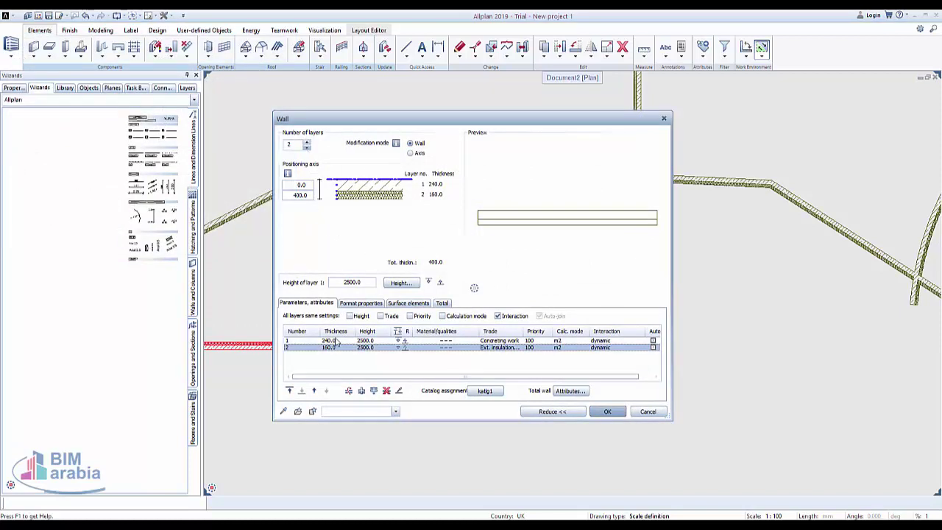
click(307, 144)
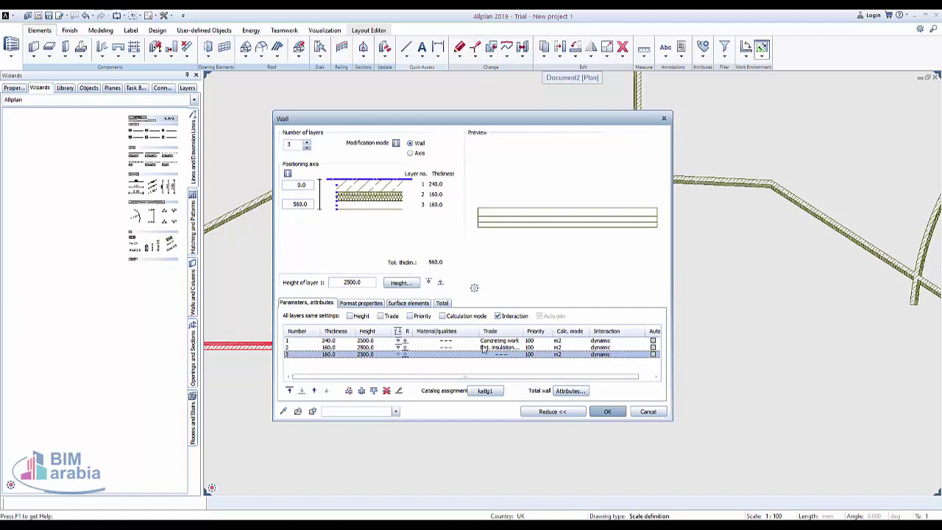
click(507, 341)
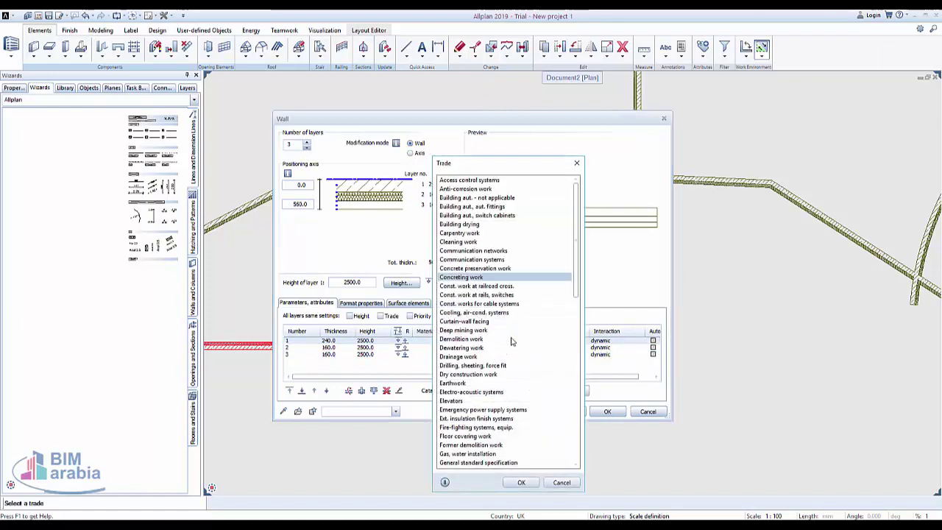
click(561, 484)
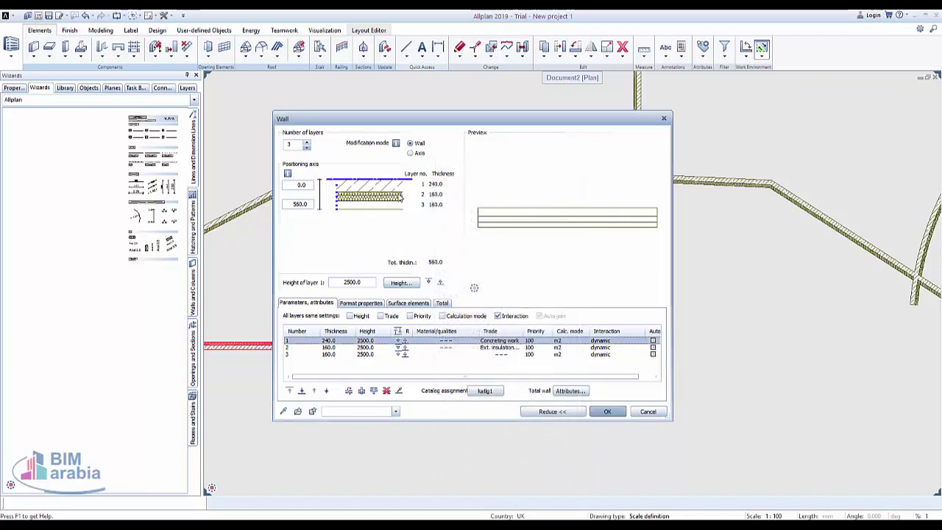
click(365, 349)
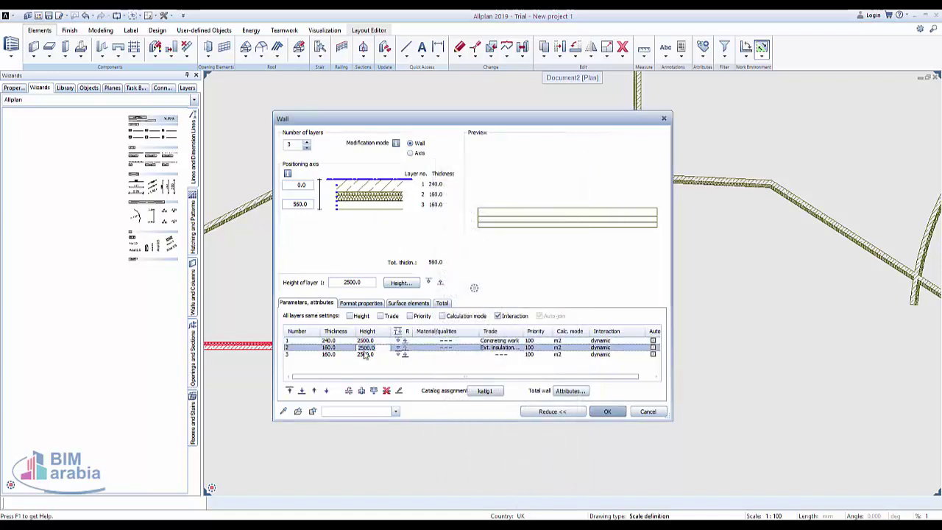
double_click(339, 342)
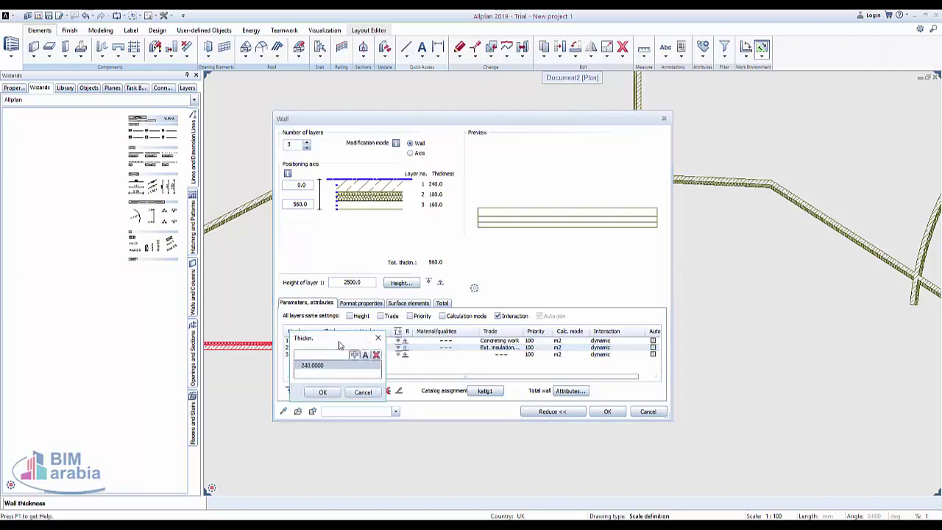
click(363, 393)
double_click(335, 347)
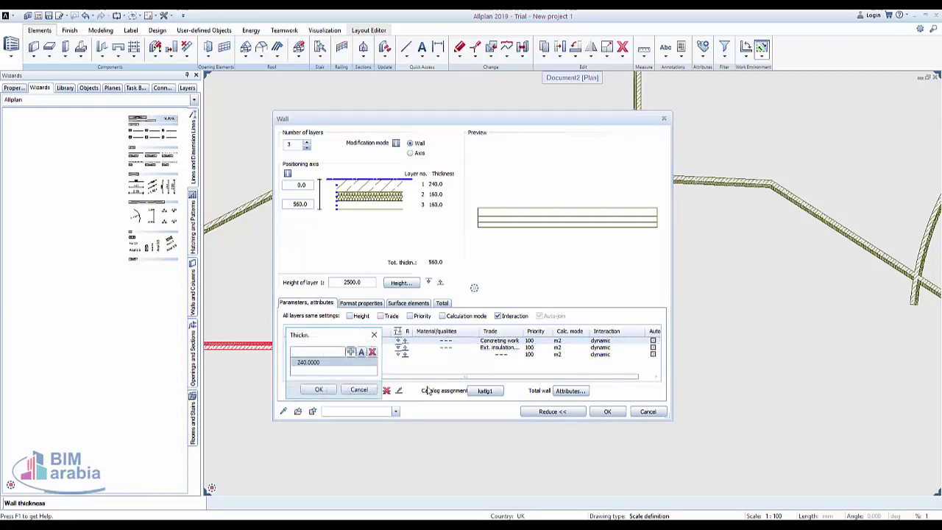
click(361, 390)
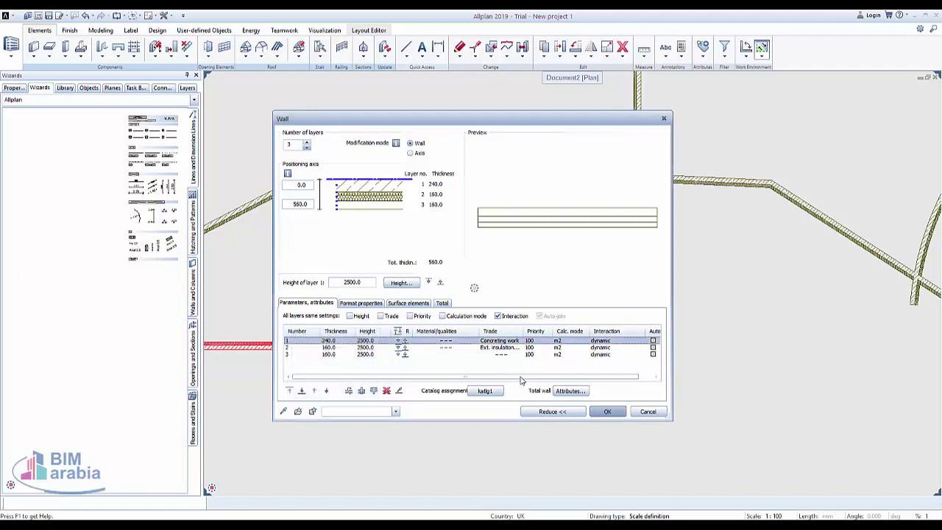
Glance at the layer's material qualities unchanged, then open the wall's Height settings with 0.0 offsets
click(451, 354)
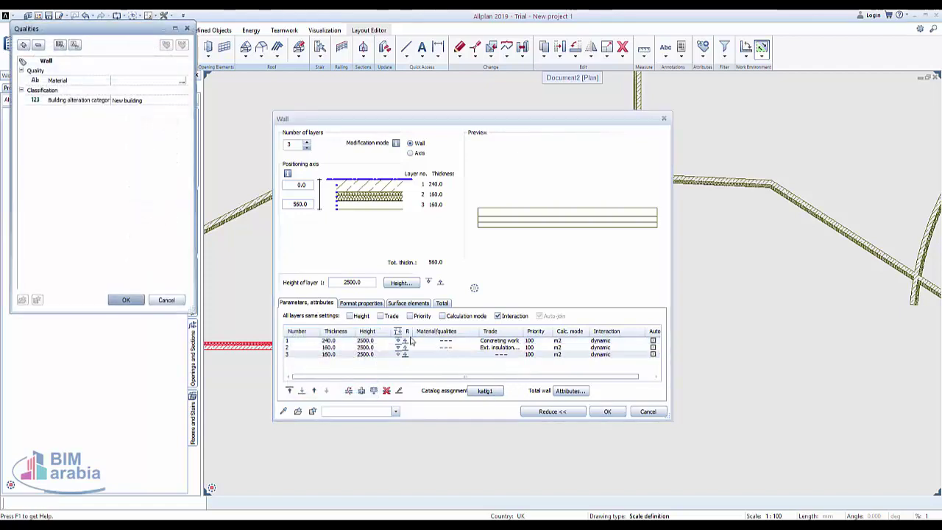
click(187, 29)
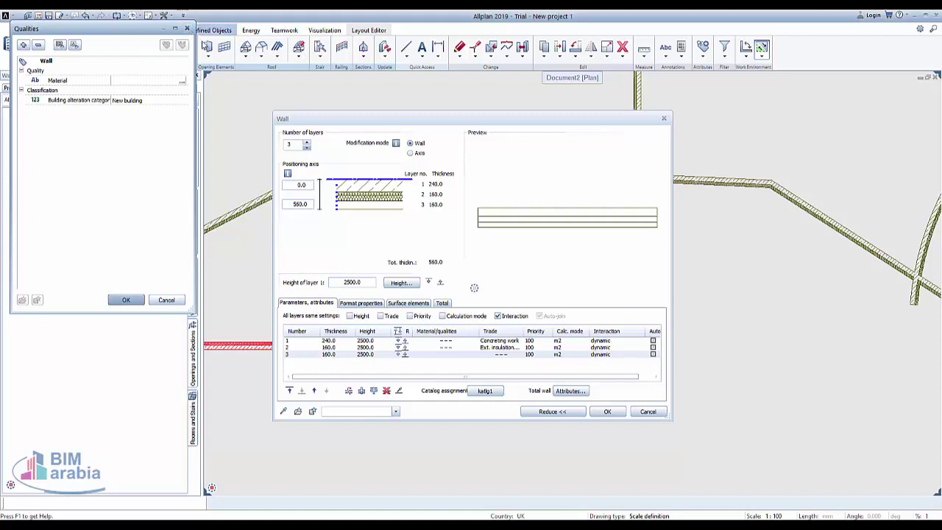
click(399, 284)
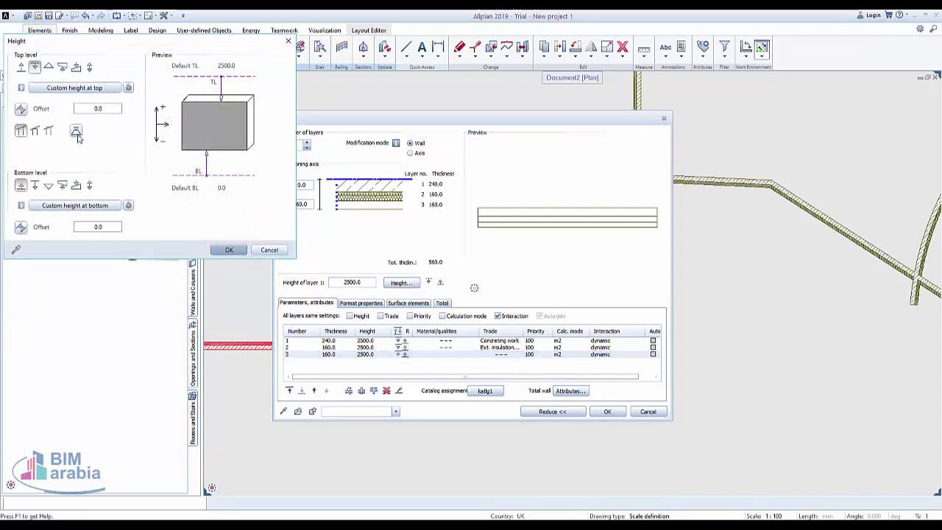